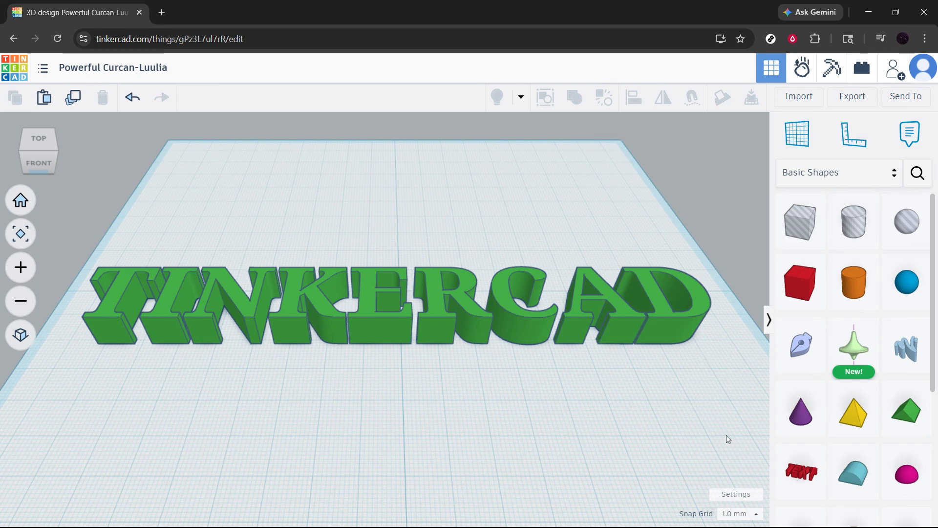
# Step: Select the green TINKERCAD text on the workplane and show its shape properties expanded
pyautogui.click(391, 327)
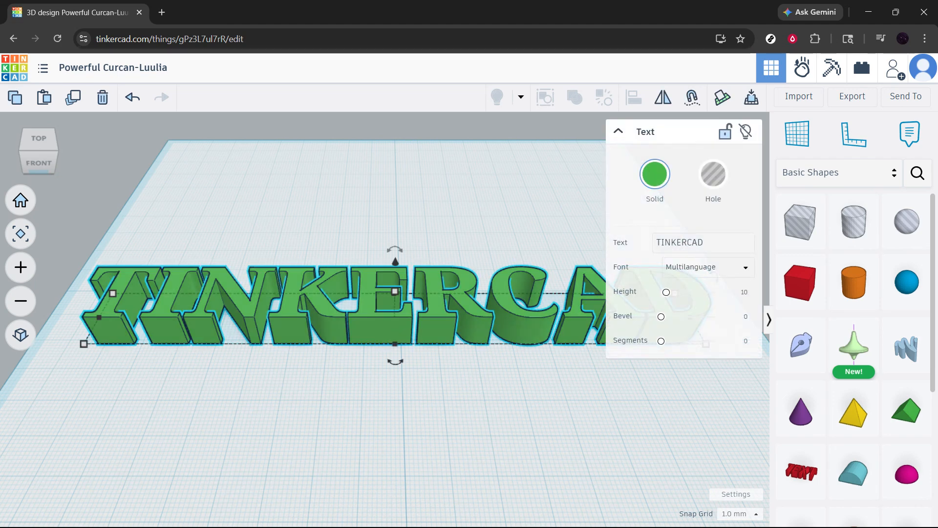
pyautogui.click(618, 131)
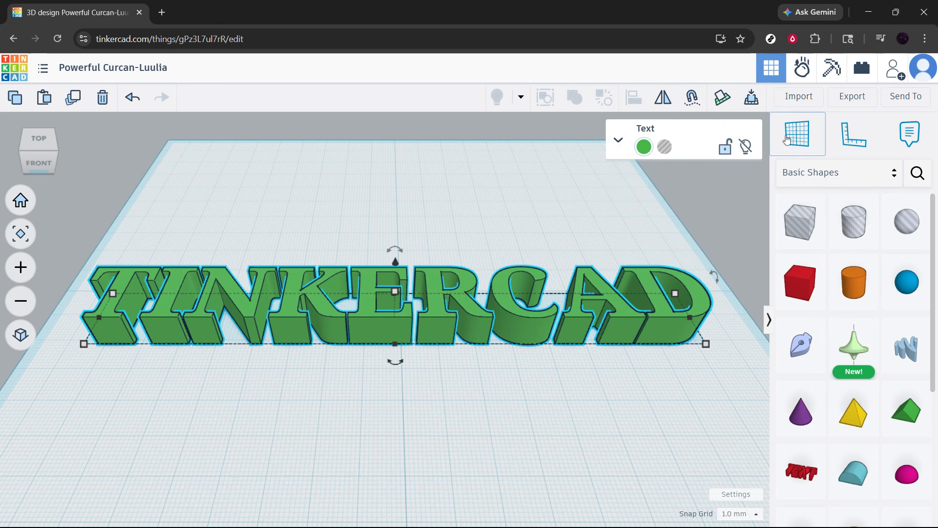
pyautogui.click(619, 136)
pyautogui.click(619, 137)
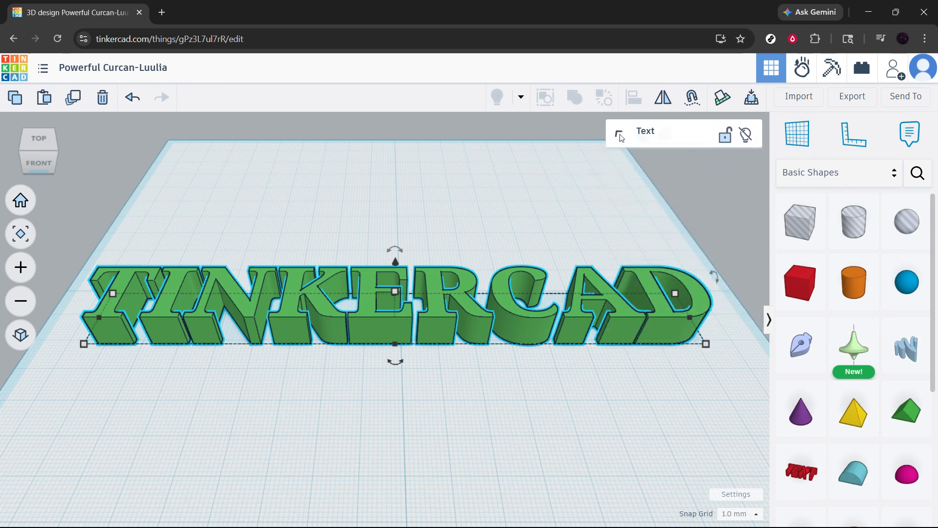
pyautogui.click(619, 138)
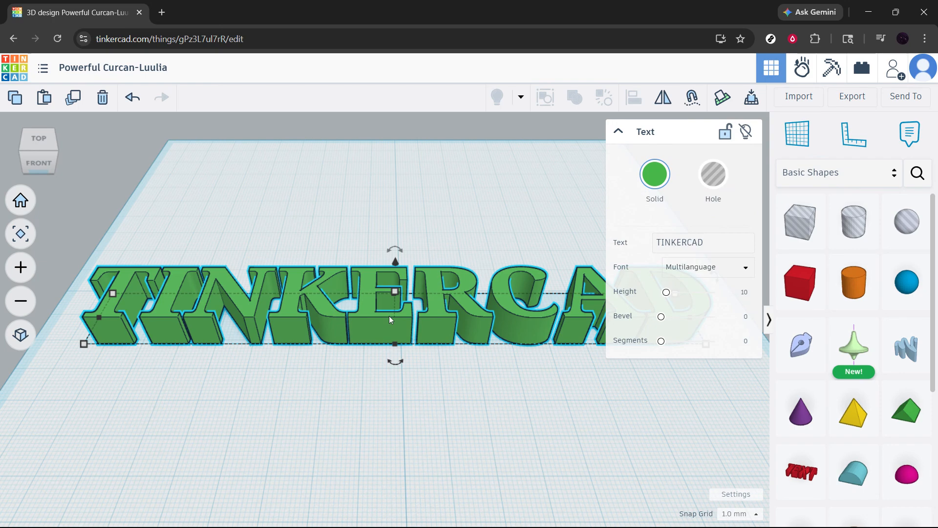
# Step: Replace the wording of the selected TINKERCAD text shape with WORD
pyautogui.scroll(-5, 438, 415)
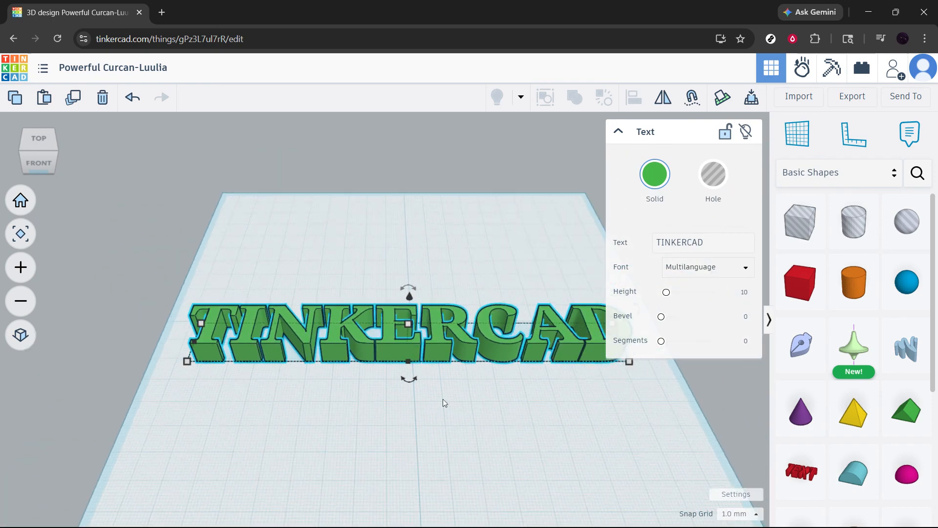
pyautogui.scroll(-3, 489, 411)
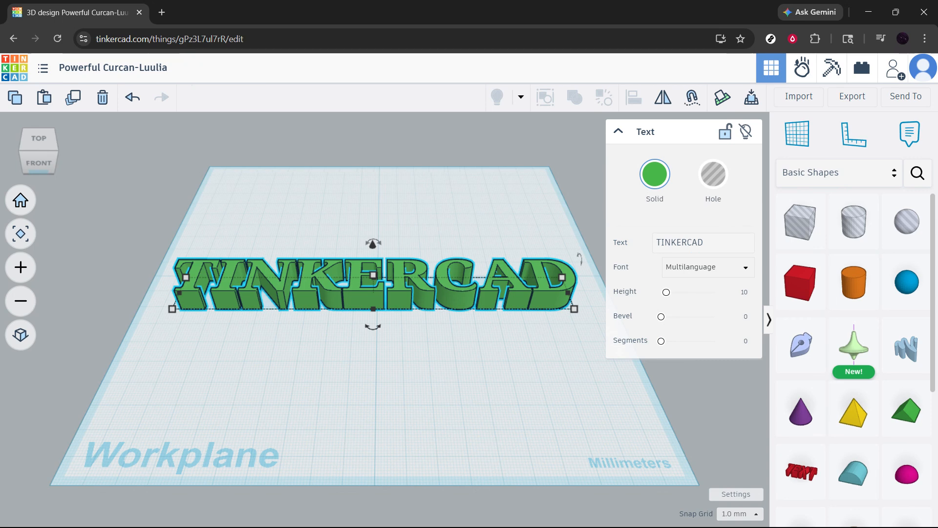
pyautogui.click(691, 237)
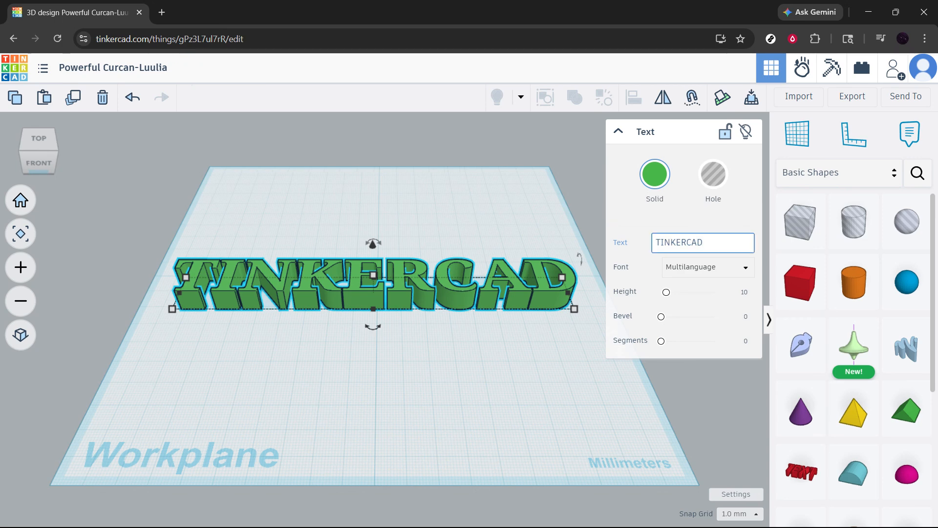
pyautogui.hotkey('ctrl', 'a')
pyautogui.press('BackSpace')
pyautogui.write('WR')
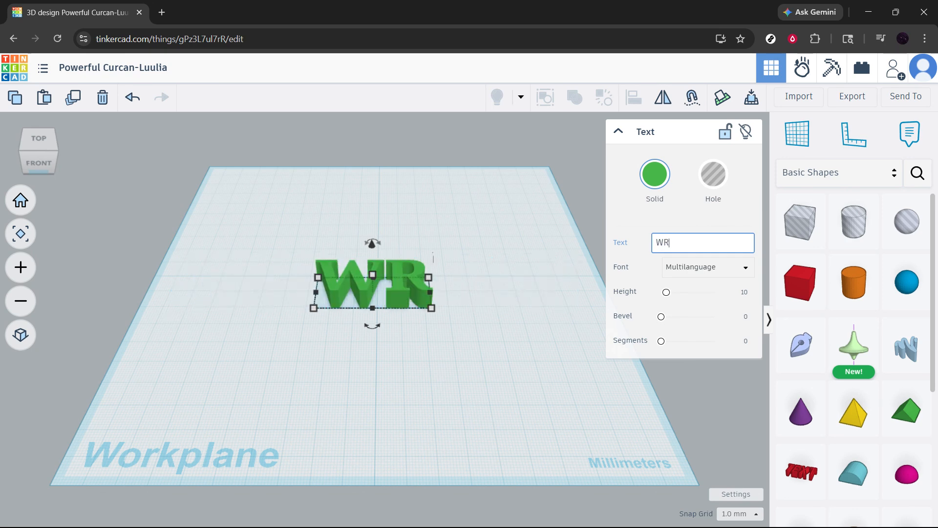
pyautogui.press('BackSpace')
pyautogui.write('ORD')
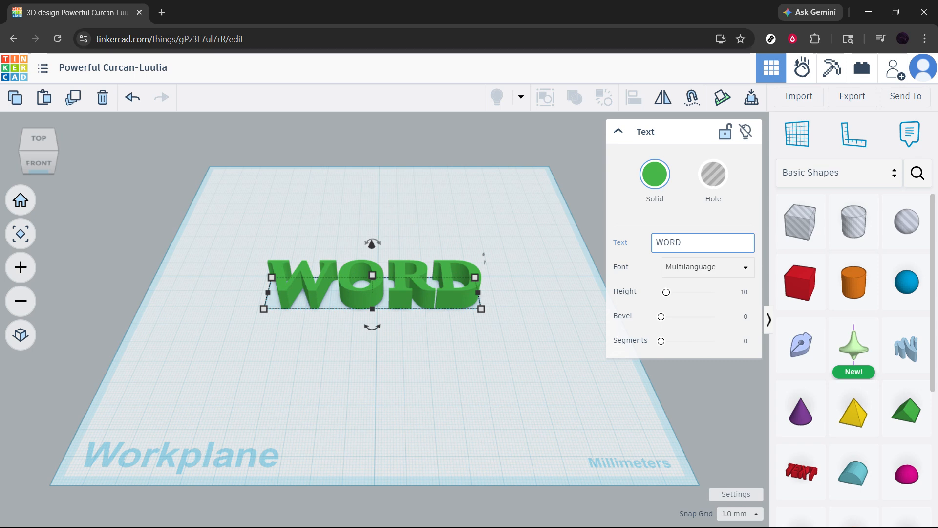
# Step: Review the font options for the WORD text, keeping Multilanguage selected
pyautogui.scroll(3, 415, 226)
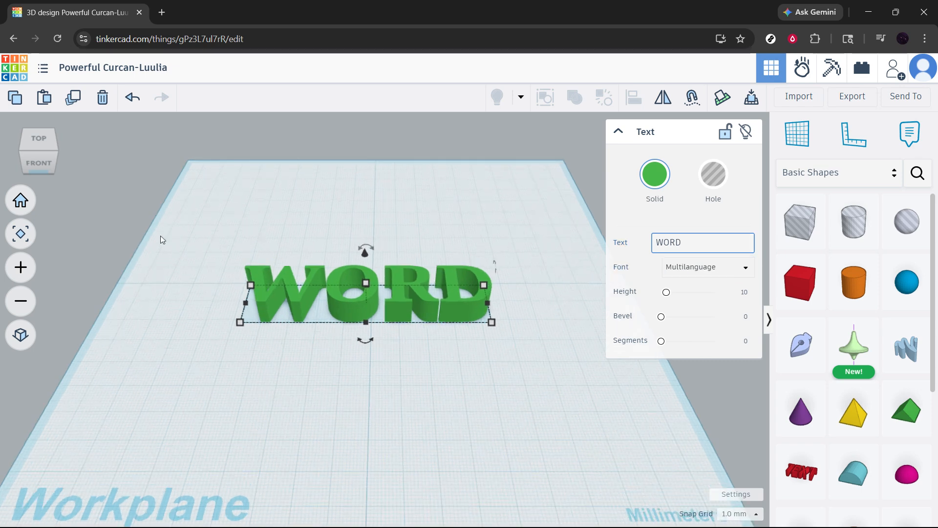
pyautogui.click(20, 267)
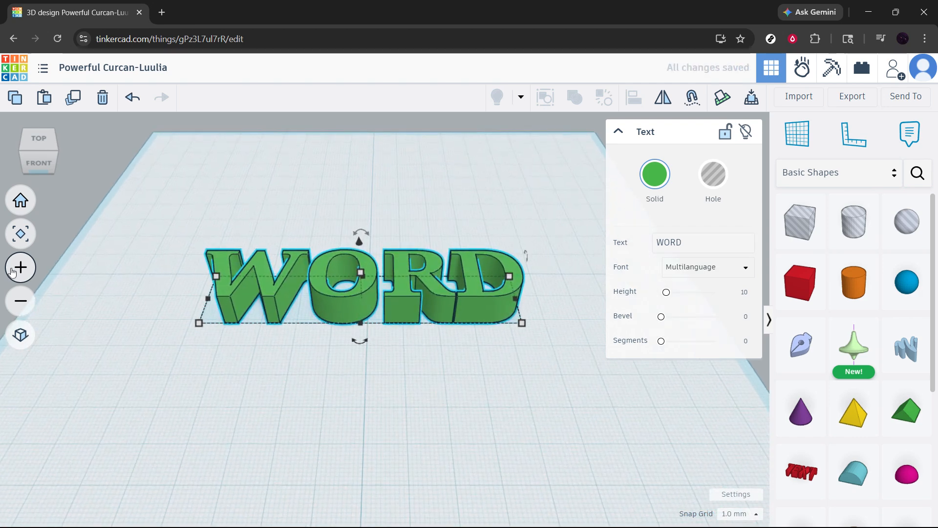
pyautogui.click(719, 279)
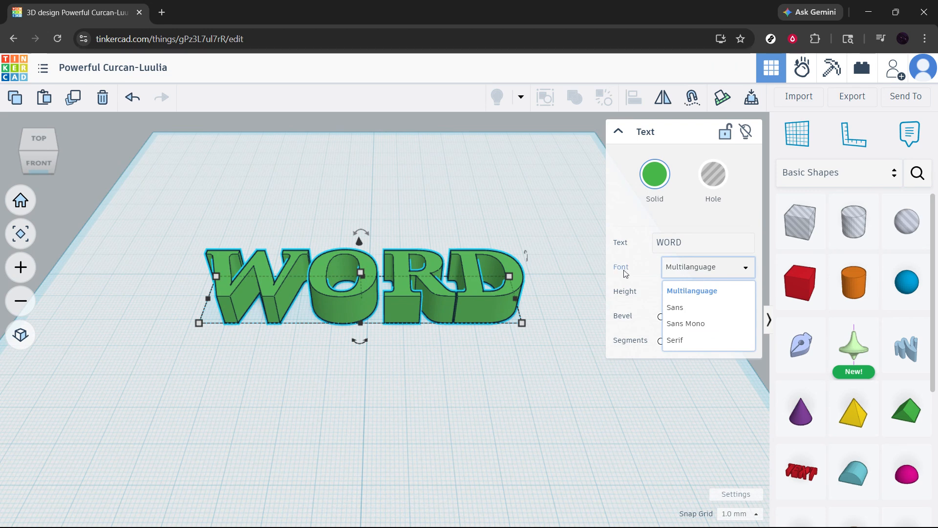
pyautogui.click(746, 276)
pyautogui.click(747, 278)
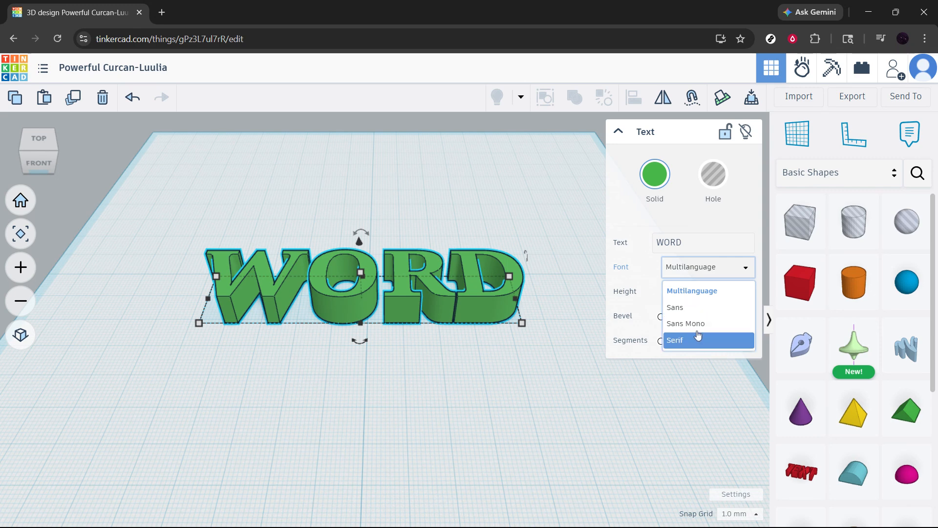
pyautogui.click(752, 269)
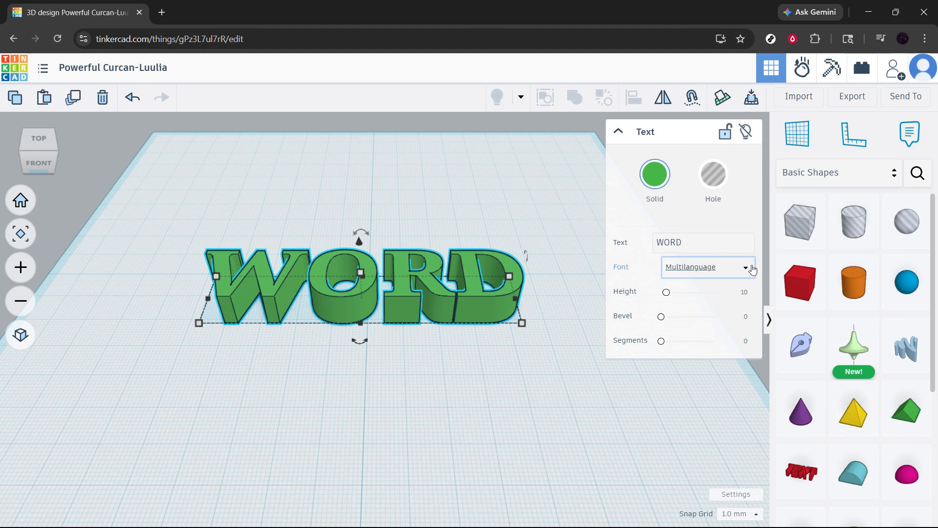
pyautogui.click(750, 270)
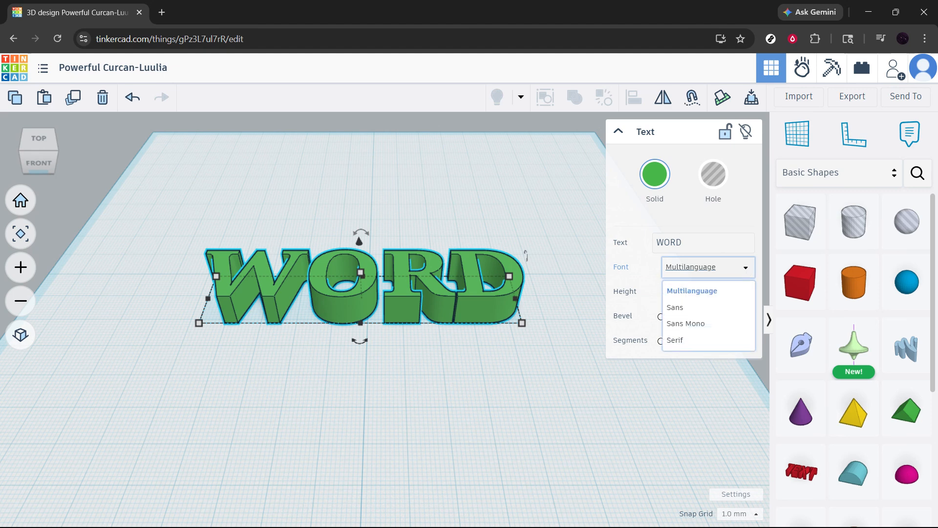
pyautogui.click(699, 291)
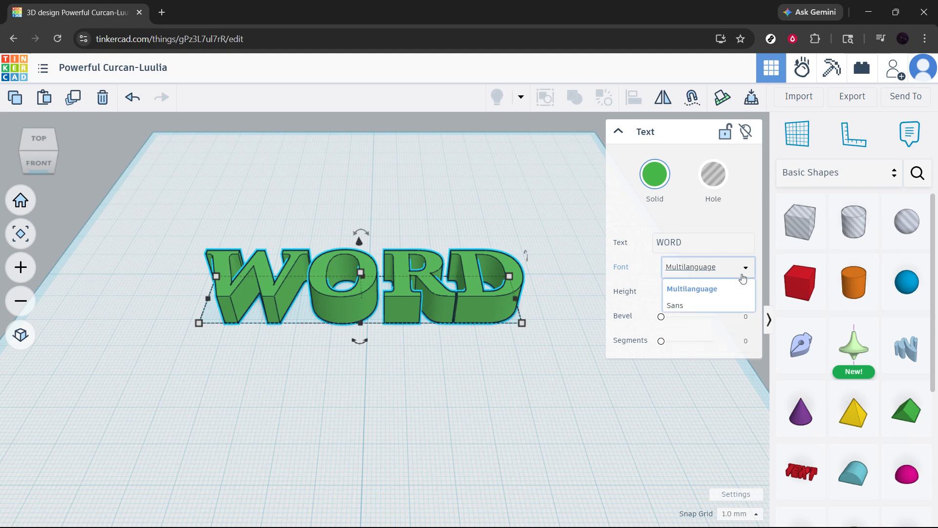
# Step: Reduce the WORD text's height to 2.971 and give it a bevel of 0.359
pyautogui.moveTo(667, 293)
pyautogui.mouseDown()
pyautogui.moveTo(680, 293)
pyautogui.moveTo(662, 293)
pyautogui.mouseUp()
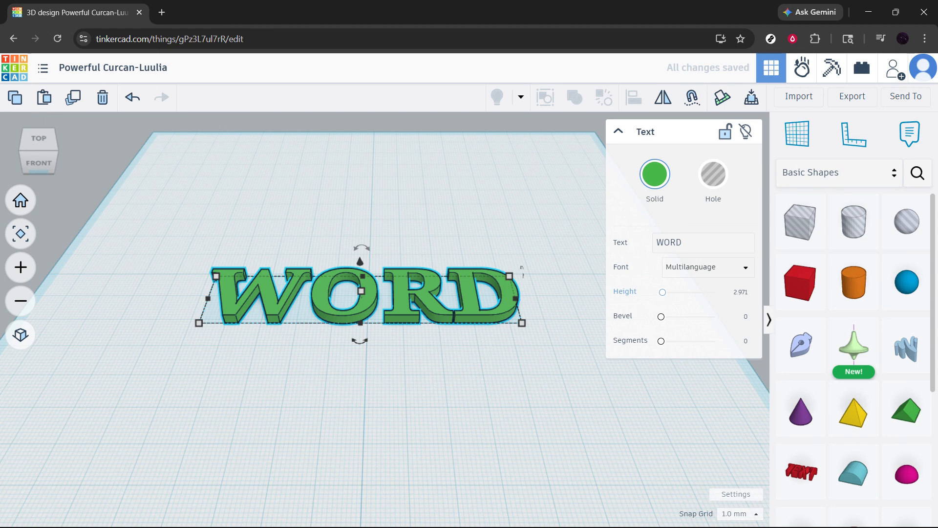
pyautogui.moveTo(662, 293)
pyautogui.mouseDown()
pyautogui.moveTo(671, 297)
pyautogui.moveTo(661, 297)
pyautogui.mouseUp()
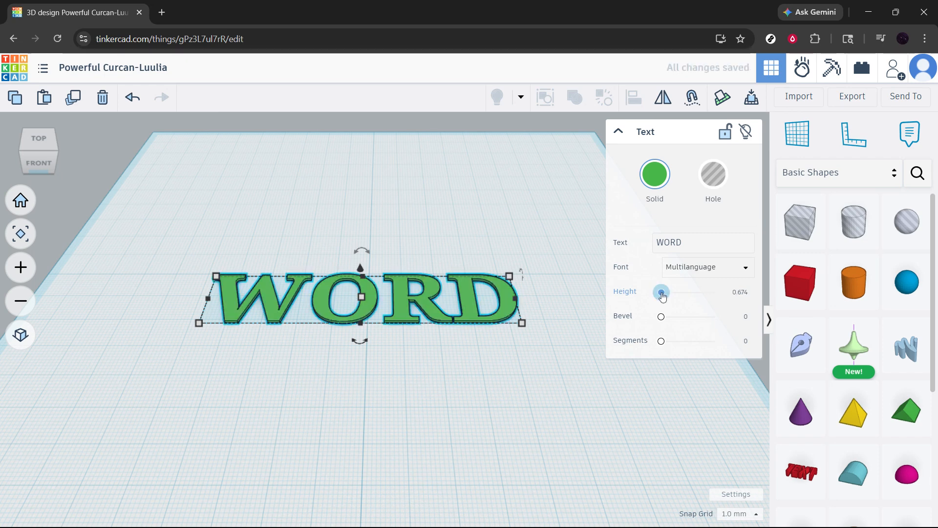
pyautogui.moveTo(661, 293); pyautogui.dragTo(668, 318)
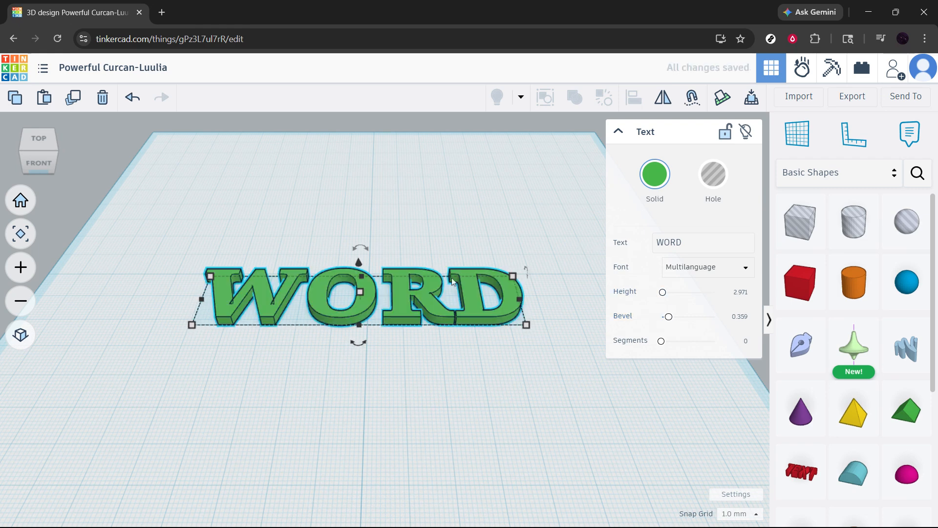
# Step: Adjust the WORD text's bevel to 0.33 and raise its segments to 5 to round the edges
pyautogui.scroll(2, 308, 279)
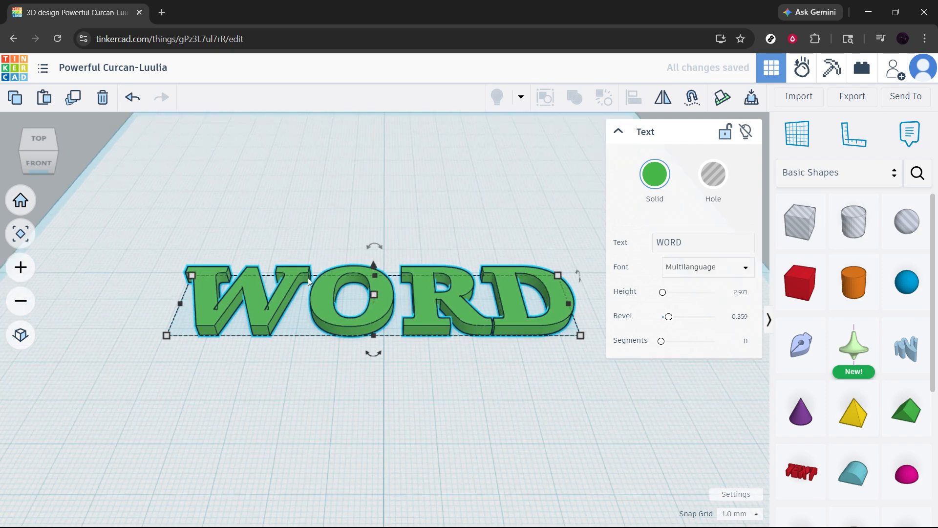
pyautogui.scroll(1, 395, 285)
pyautogui.scroll(1, 486, 296)
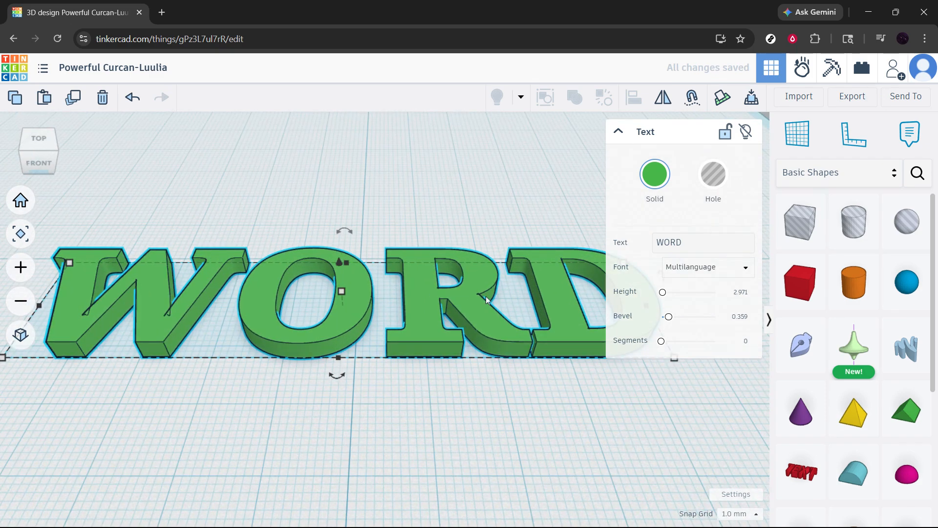
pyautogui.moveTo(670, 320); pyautogui.dragTo(671, 318)
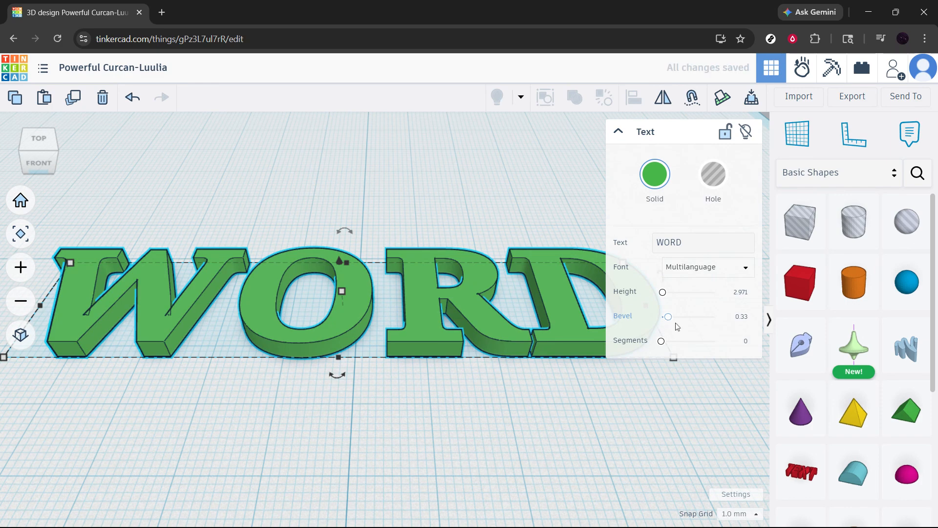
pyautogui.scroll(5, 445, 344)
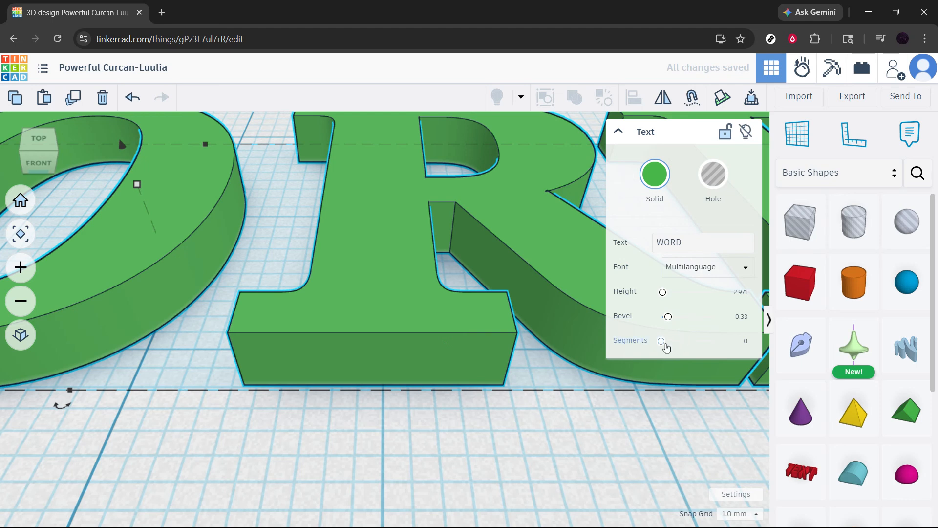
pyautogui.moveTo(662, 341); pyautogui.dragTo(733, 343)
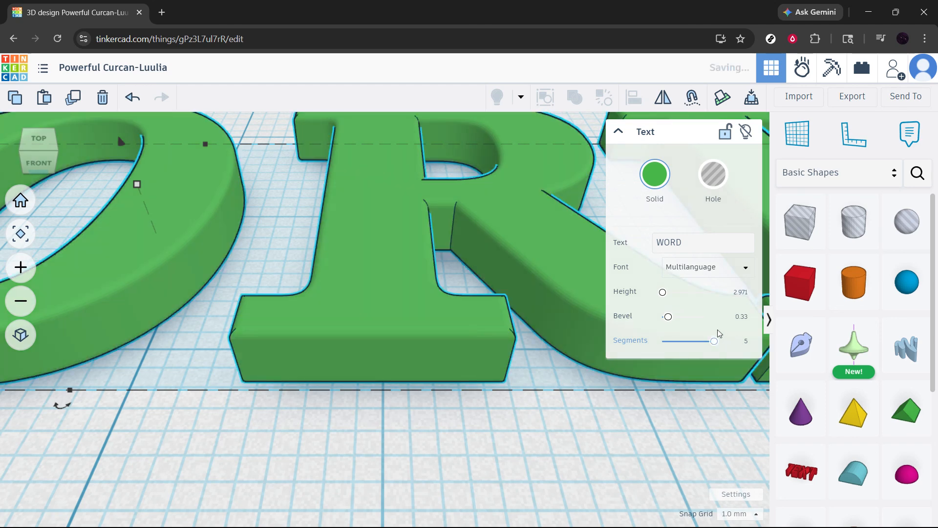
# Step: Change the font of the WORD text to Sans
pyautogui.click(272, 227)
pyautogui.scroll(5, 499, 324)
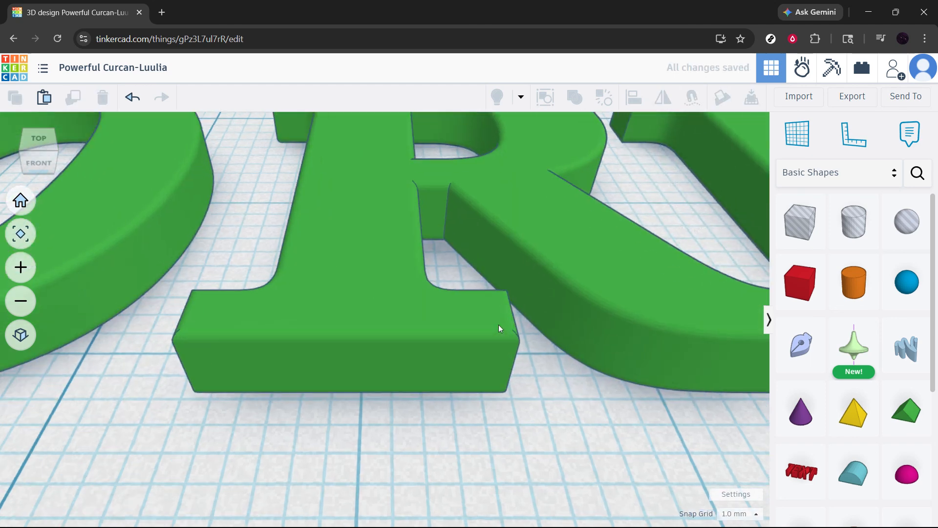
pyautogui.scroll(3, 533, 358)
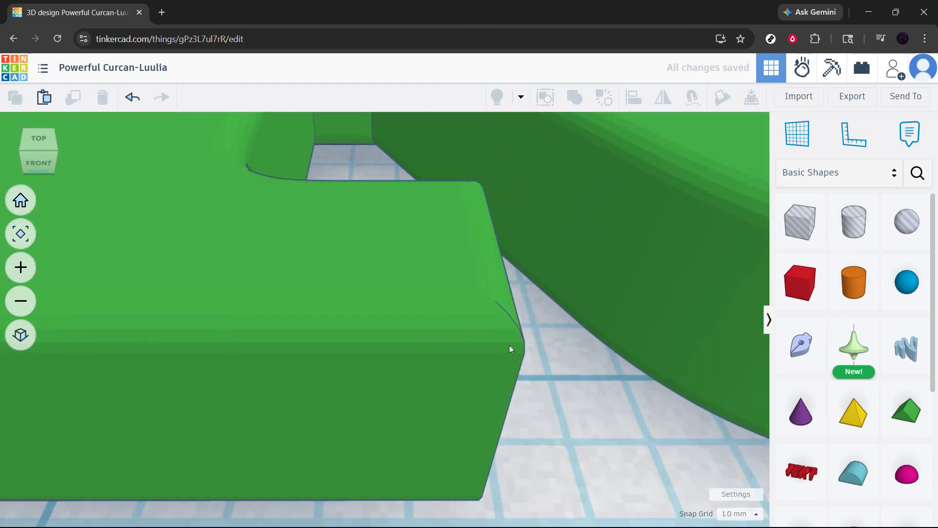
pyautogui.click(20, 200)
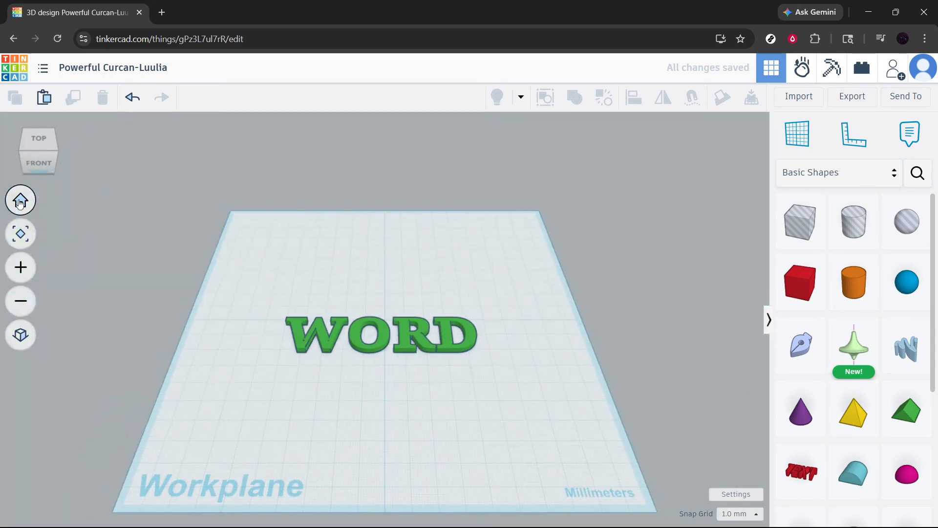
pyautogui.click(379, 335)
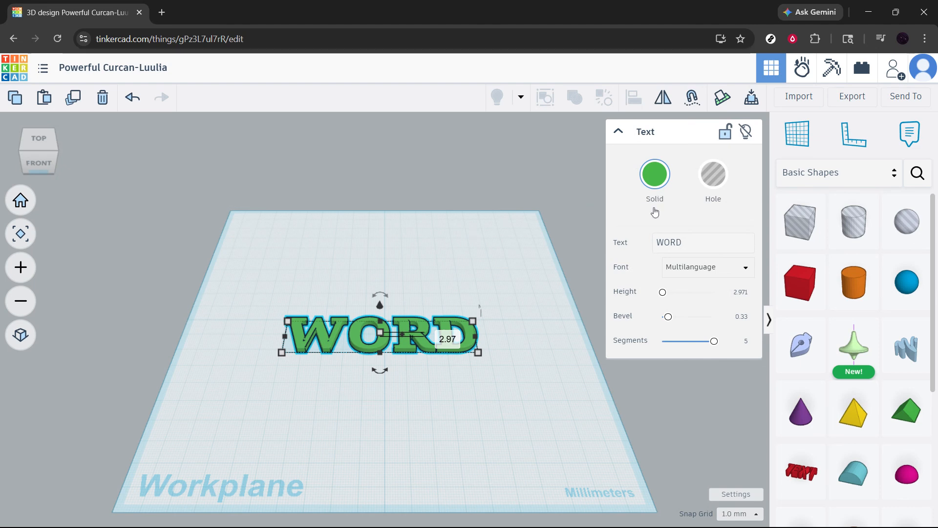
pyautogui.click(688, 242)
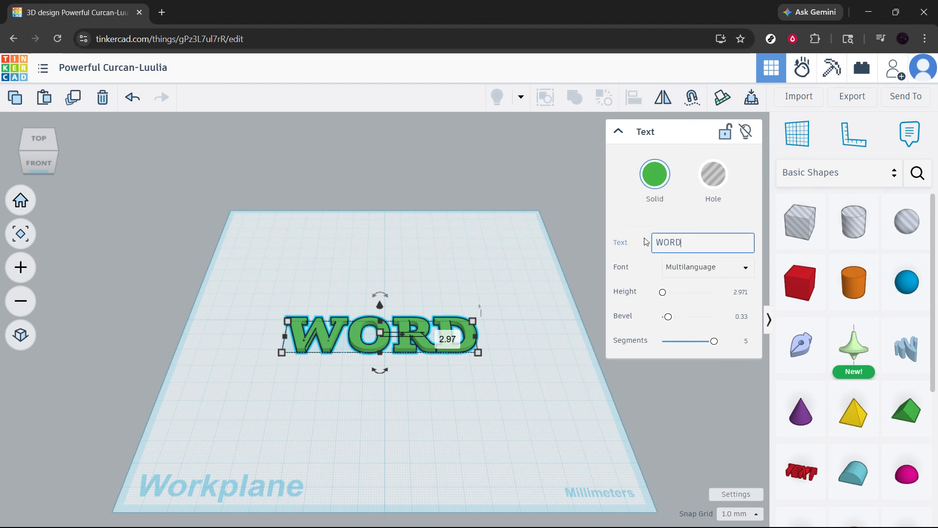
pyautogui.moveTo(682, 243); pyautogui.dragTo(652, 243)
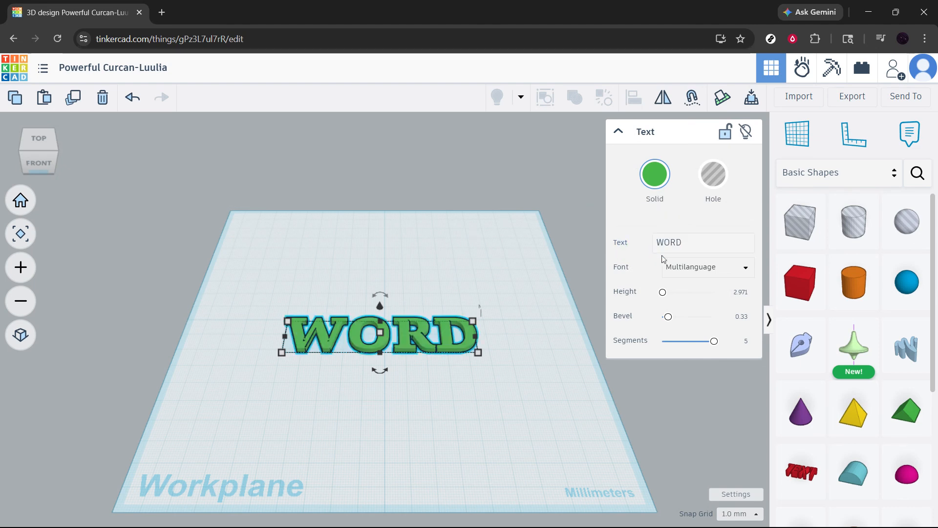
pyautogui.click(741, 277)
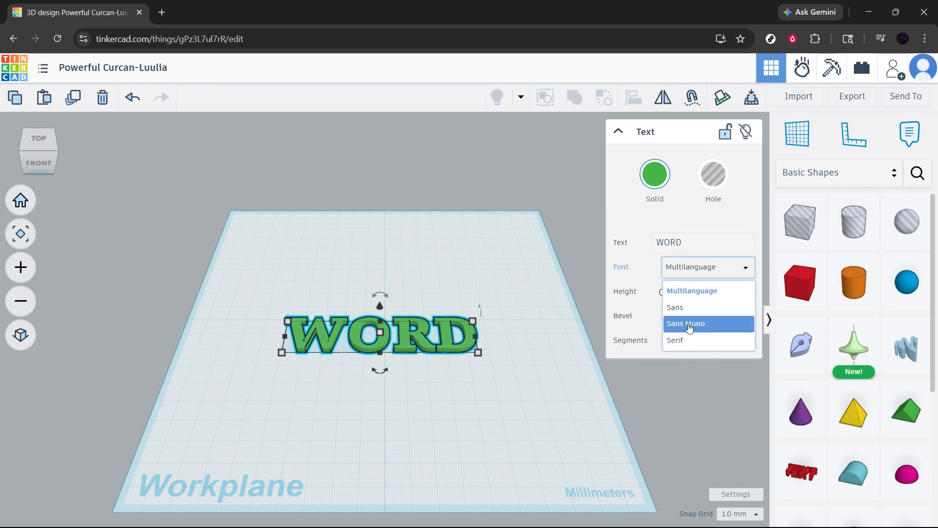
pyautogui.click(711, 308)
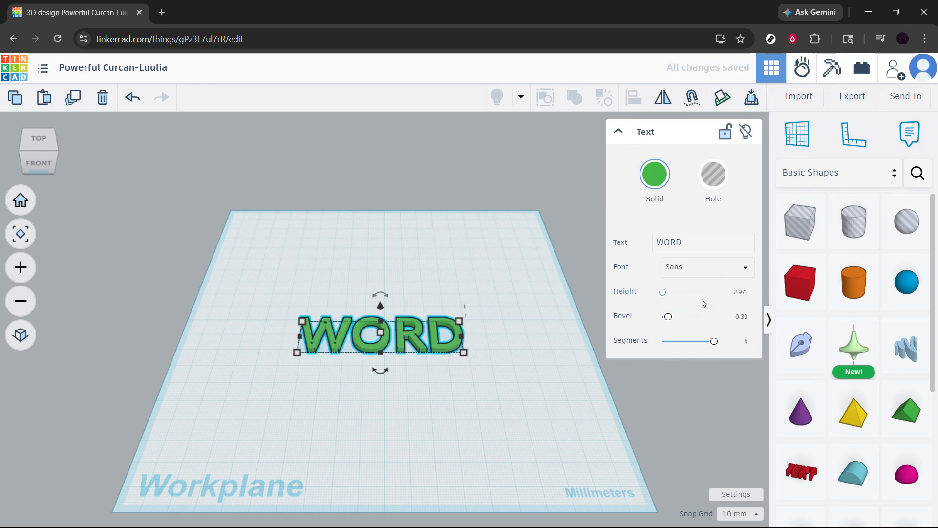
# Step: Increase the WORD text's bevel to 0.532, keep 5 segments, and deselect the text
pyautogui.click(663, 293)
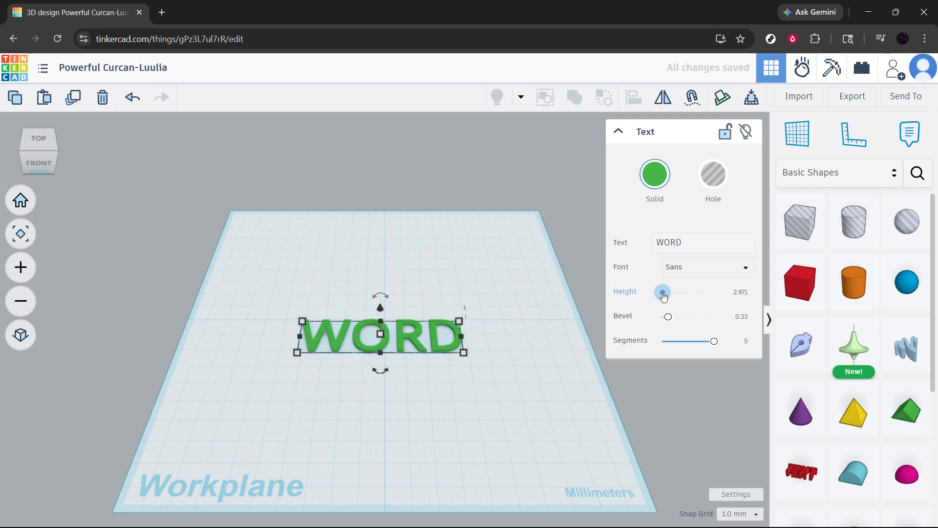
pyautogui.moveTo(673, 317)
pyautogui.mouseDown()
pyautogui.moveTo(692, 317)
pyautogui.moveTo(673, 317)
pyautogui.mouseUp()
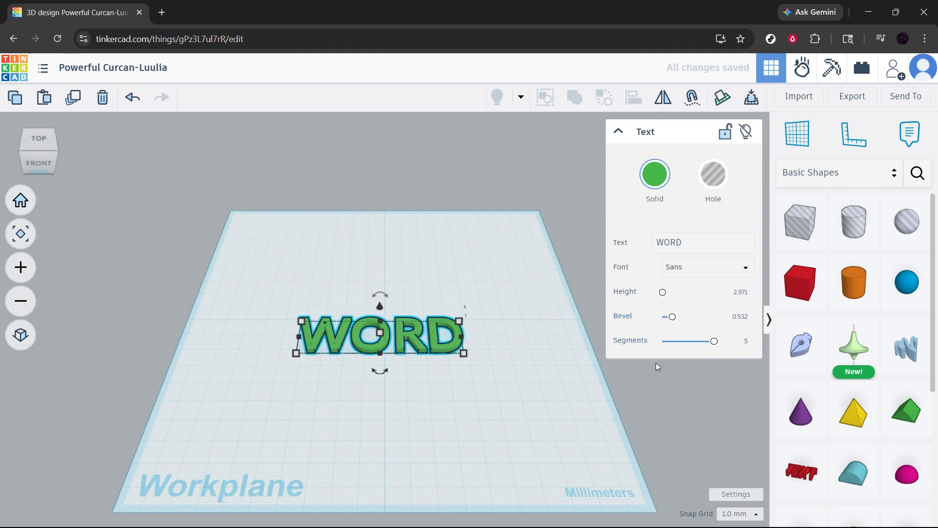
pyautogui.moveTo(714, 341)
pyautogui.mouseDown()
pyautogui.moveTo(682, 342)
pyautogui.moveTo(727, 344)
pyautogui.mouseUp()
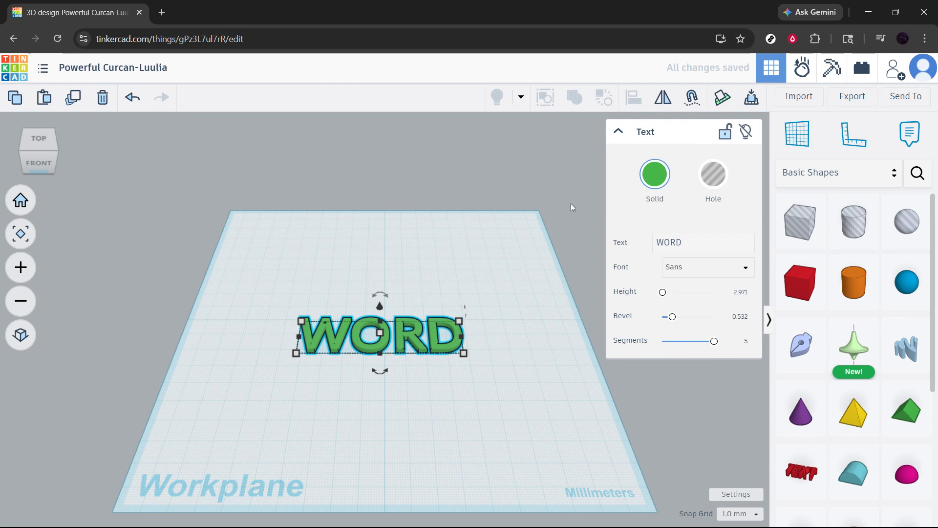
pyautogui.click(618, 133)
pyautogui.click(524, 293)
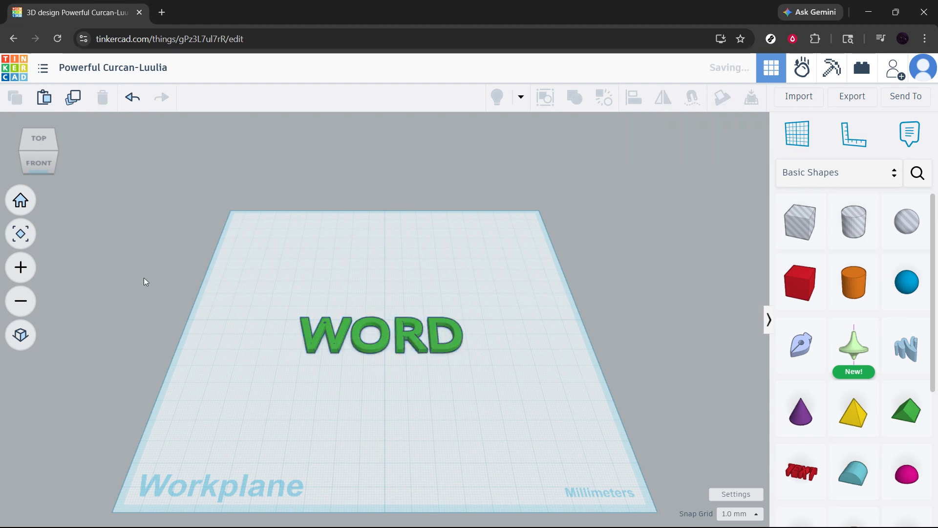